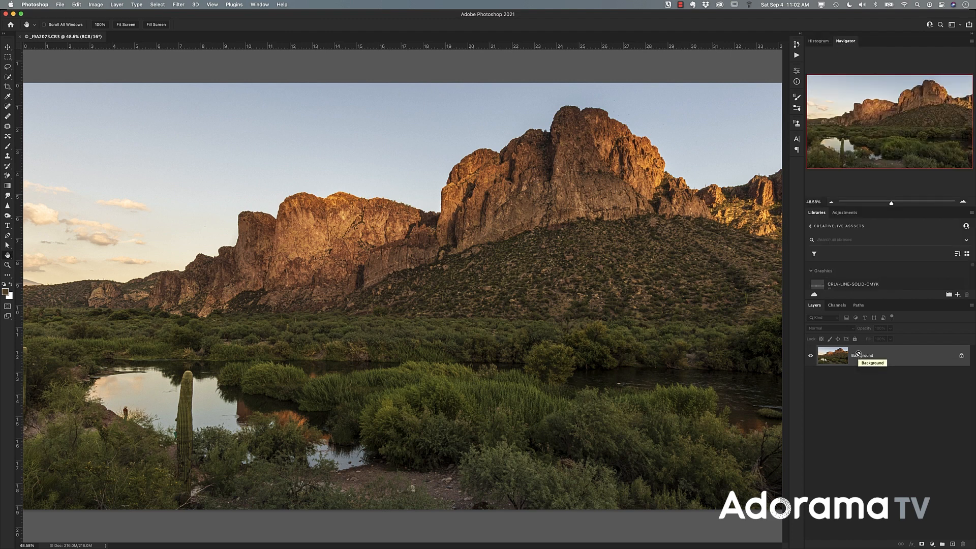
- Duplicate the Background layer and rename the copy Mountains
{"action": "key", "text": "super+j"}
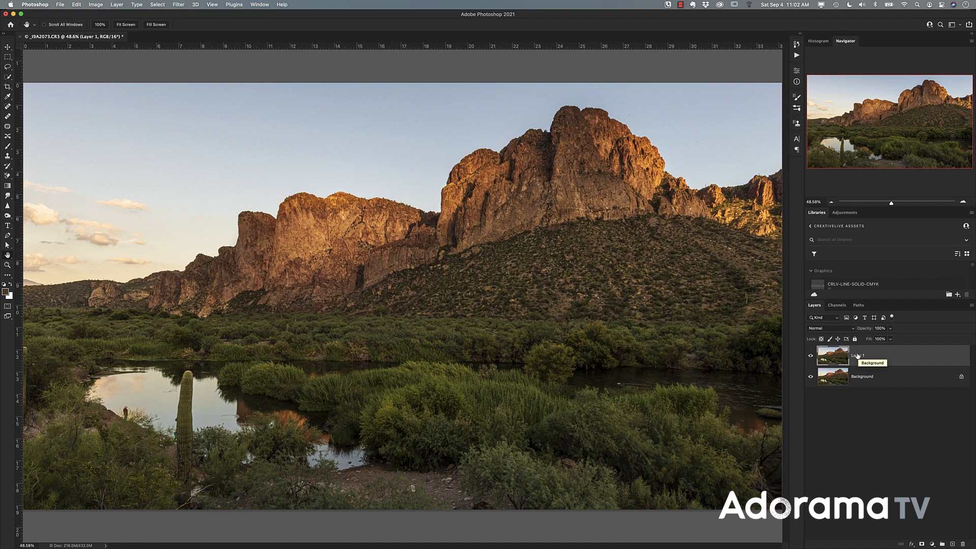
{"action": "double_click", "coordinate": [859, 356]}
{"action": "type", "text": "Mountain"}
{"action": "key", "text": "Return"}
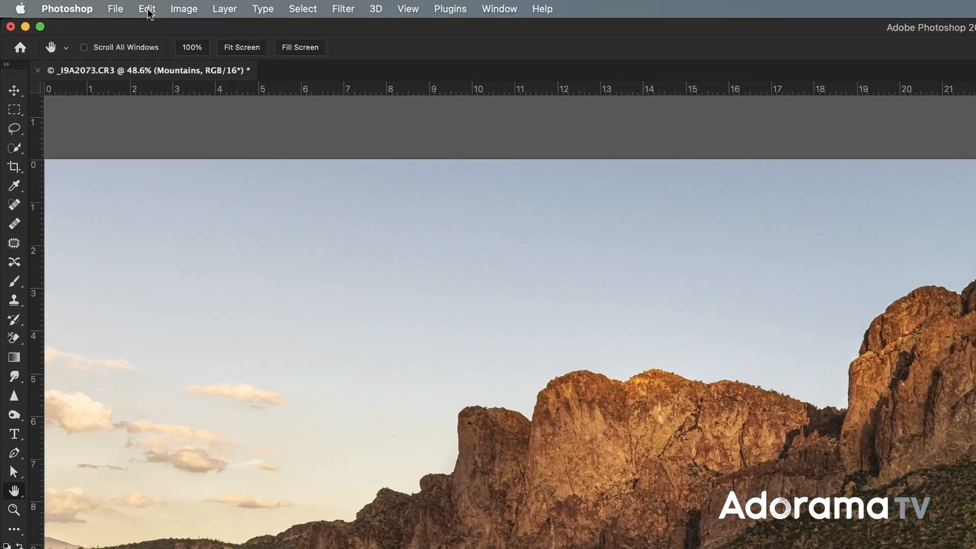
- Open Sky Replacement for the Mountains layer and bring up the available sky presets
{"action": "left_click", "coordinate": [149, 9]}
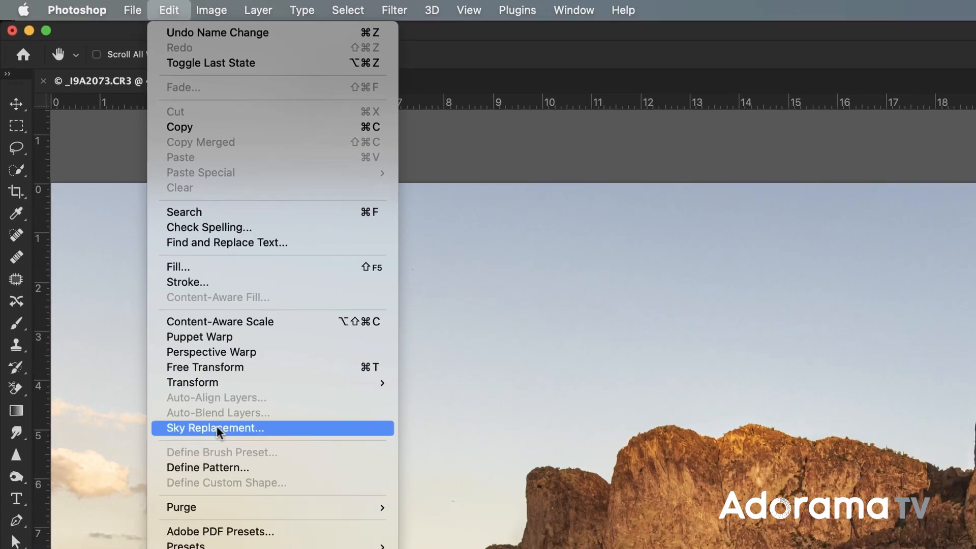
{"action": "left_click", "coordinate": [231, 455]}
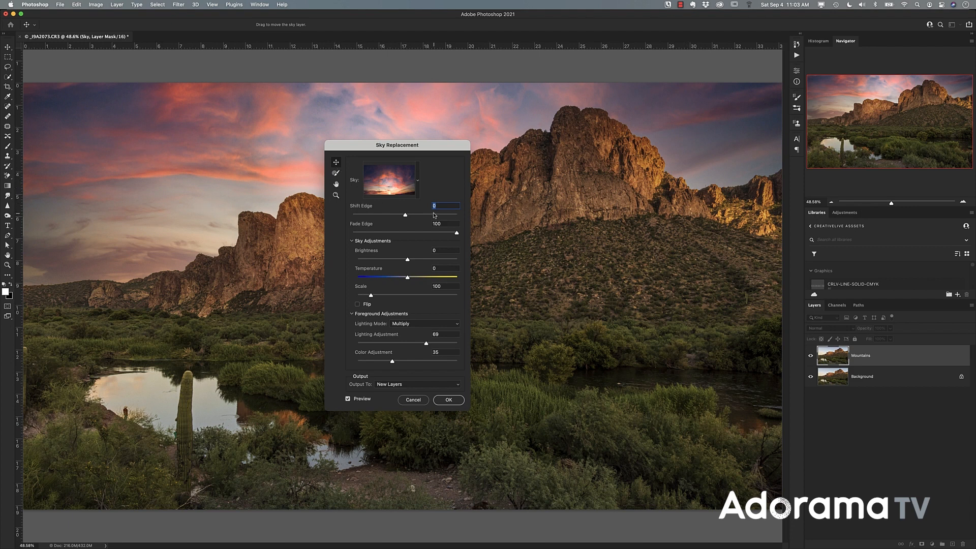
{"action": "left_click", "coordinate": [417, 183]}
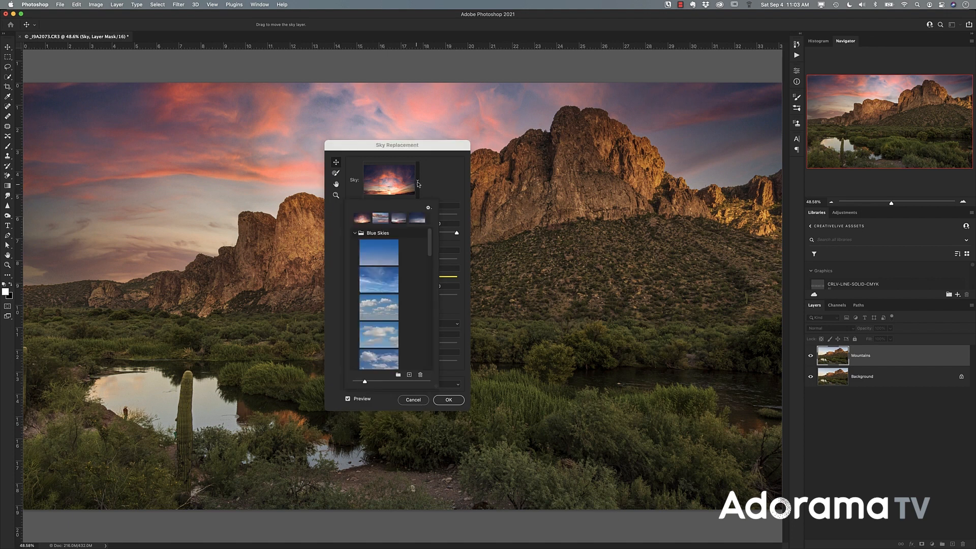
- Try a wispy sky from the Blue Skies group and an orange-clouded sky from the Sunsets group
{"action": "left_click", "coordinate": [381, 292]}
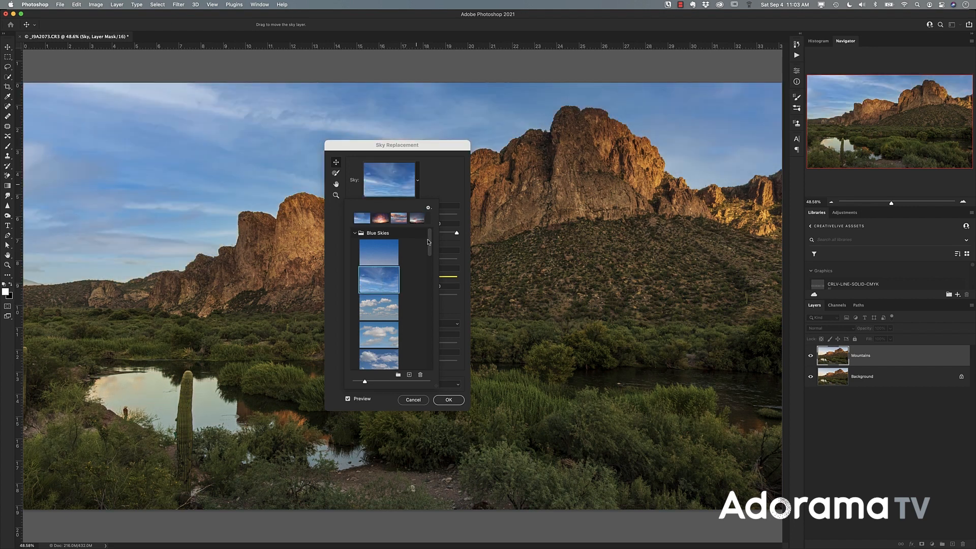
{"action": "left_click_drag", "start_coordinate": [427, 256], "coordinate": [427, 341]}
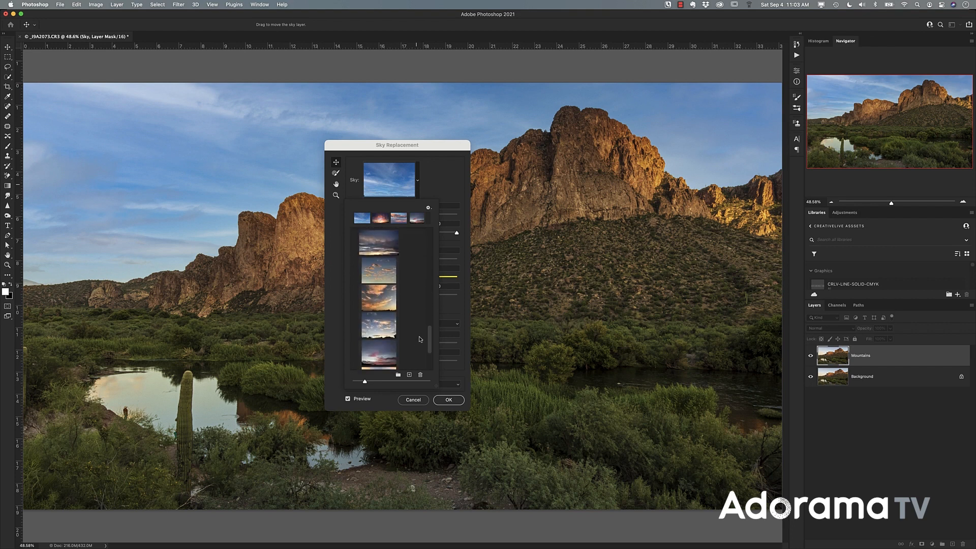
{"action": "left_click", "coordinate": [377, 306]}
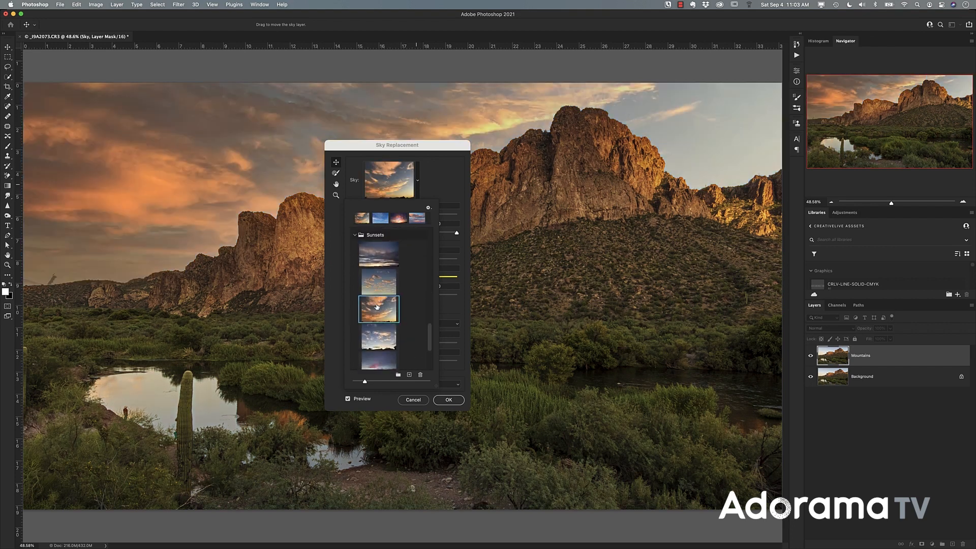
{"action": "left_click_drag", "start_coordinate": [433, 336], "coordinate": [433, 301]}
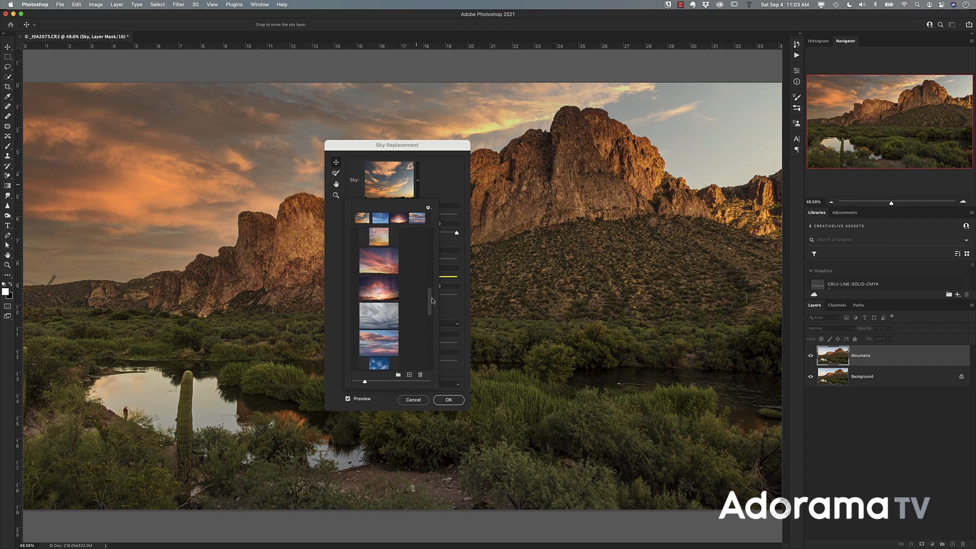
- Choose the Spectacular004 pink sunset sky and apply the sky replacement to new layers
{"action": "left_click", "coordinate": [379, 294]}
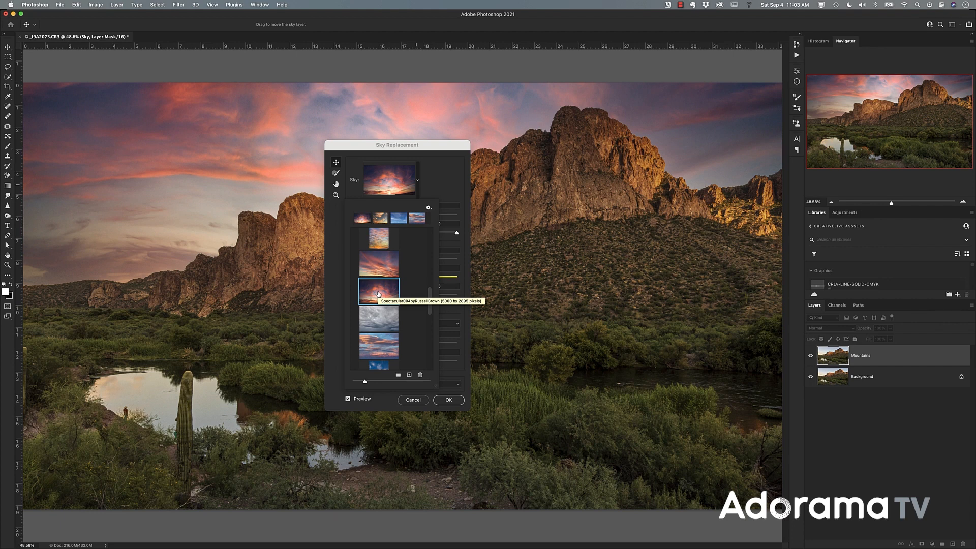
{"action": "left_click", "coordinate": [450, 177]}
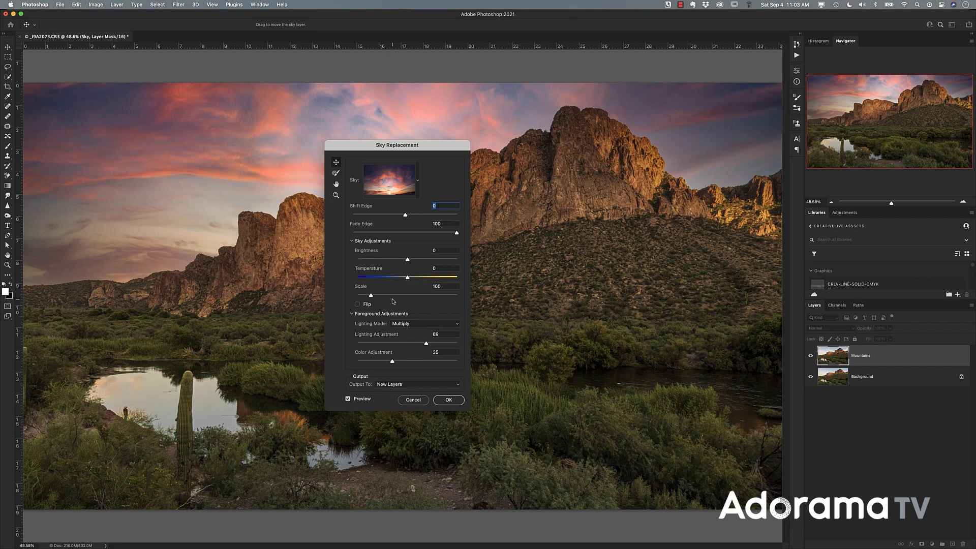
{"action": "left_click", "coordinate": [448, 400]}
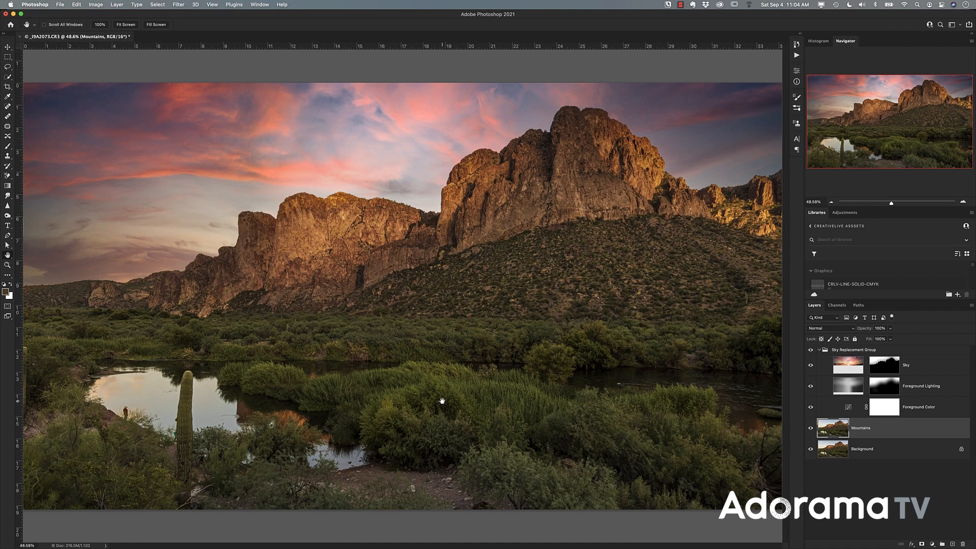
- Duplicate the Sky layer inside the Sky Replacement Group
{"action": "double_click", "coordinate": [8, 264]}
{"action": "left_click_drag", "start_coordinate": [873, 138], "coordinate": [835, 156]}
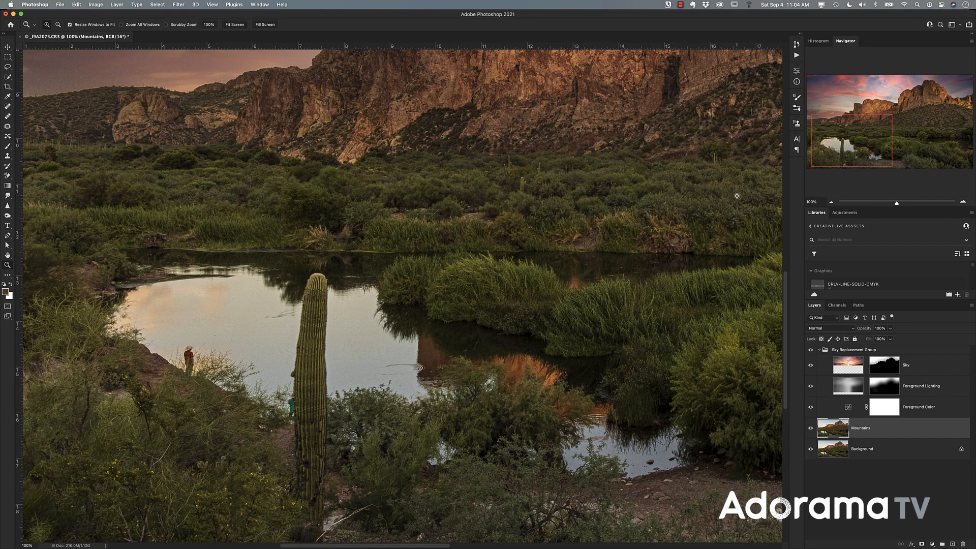
{"action": "double_click", "coordinate": [8, 255]}
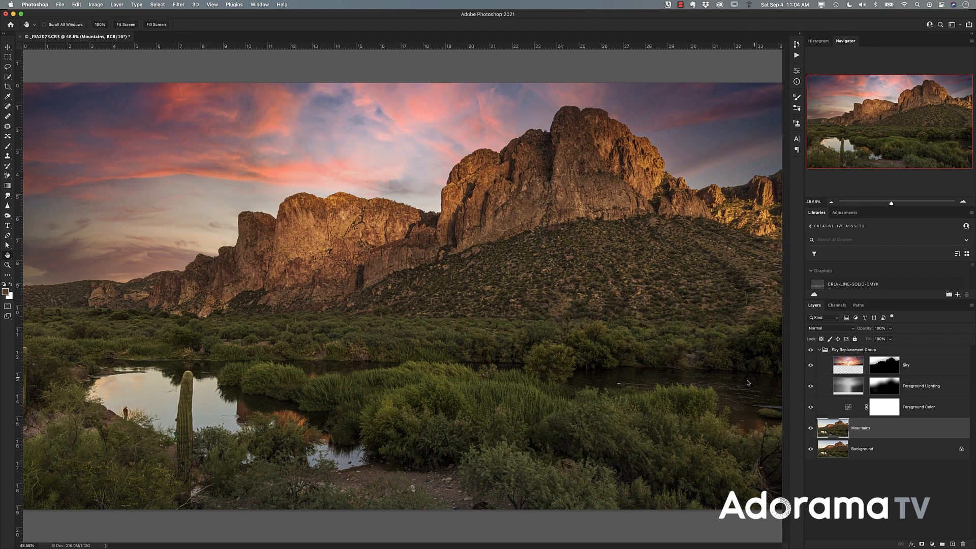
{"action": "left_click", "coordinate": [844, 364]}
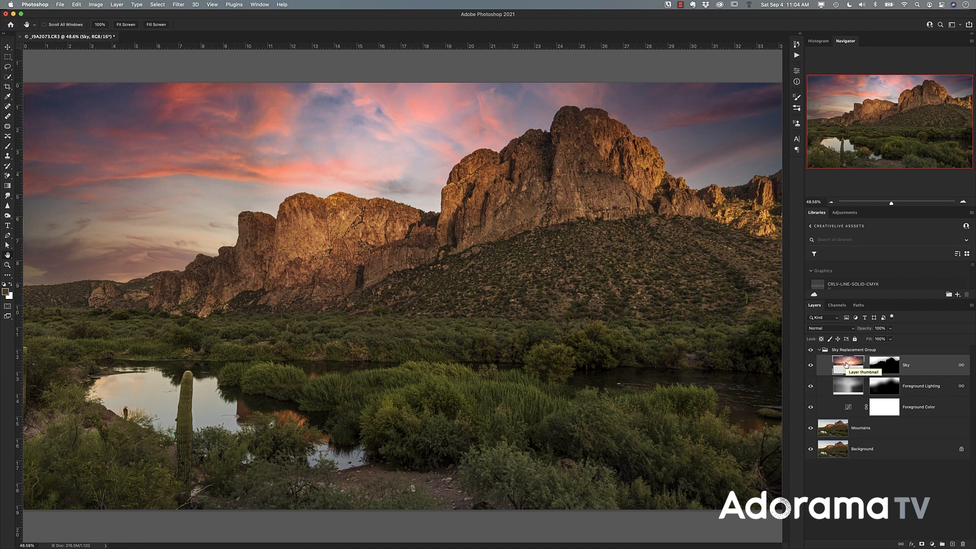
{"action": "key", "text": "super+j"}
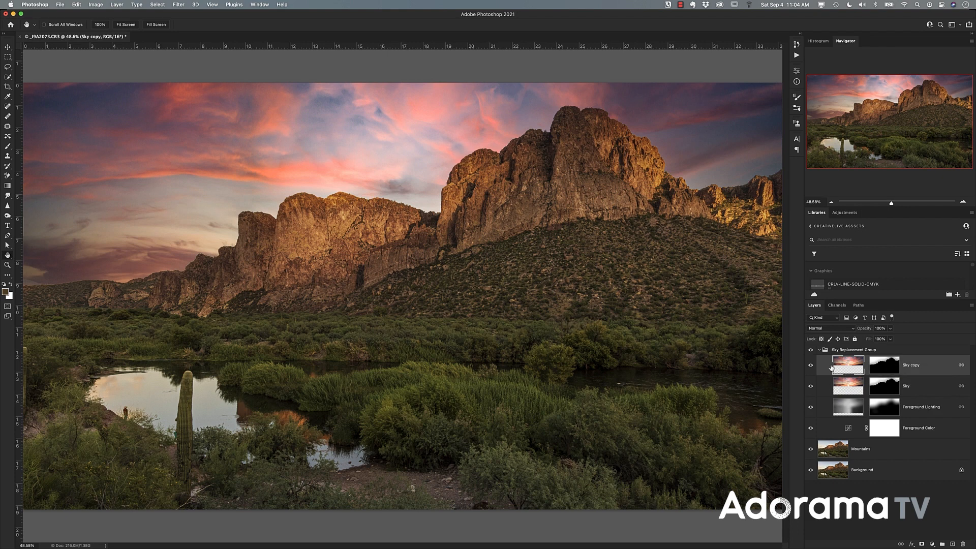
- Unlink the Sky copy layer from the other layers and delete its layer mask
{"action": "left_click", "coordinate": [886, 368]}
{"action": "right_click", "coordinate": [914, 367]}
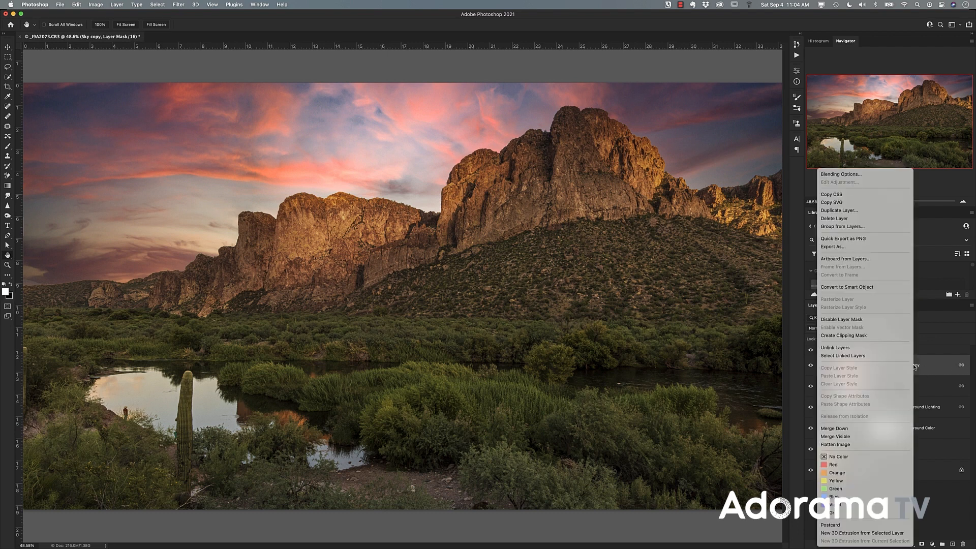
{"action": "left_click", "coordinate": [875, 349]}
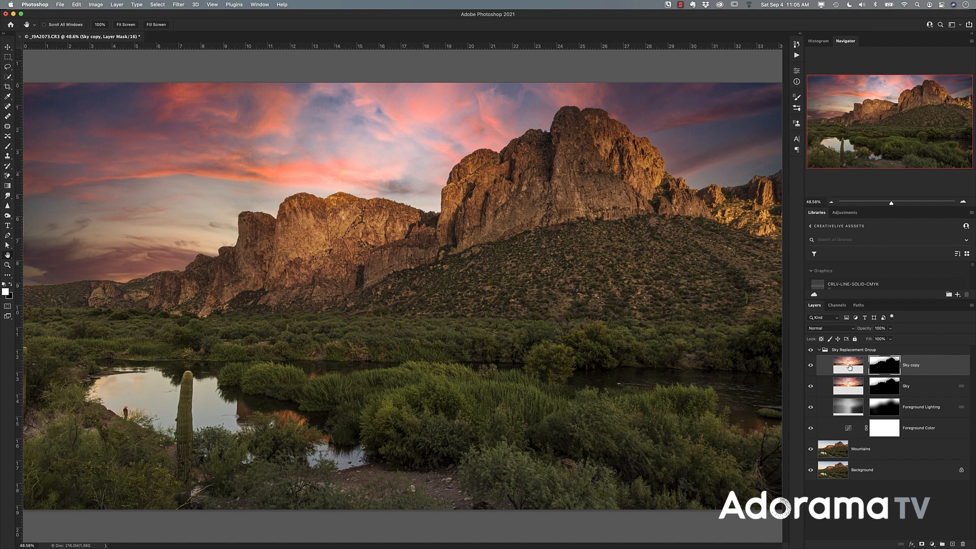
{"action": "right_click", "coordinate": [884, 365]}
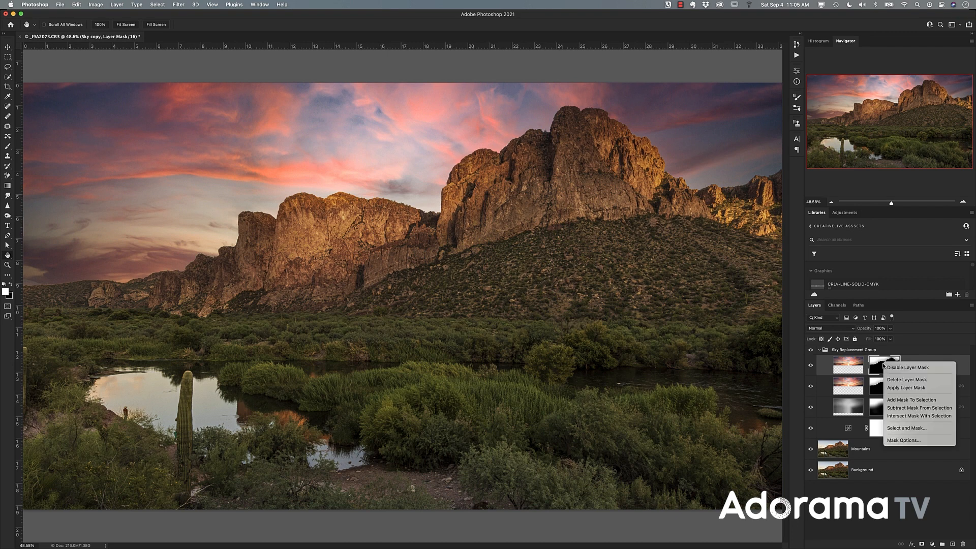
{"action": "left_click", "coordinate": [893, 380]}
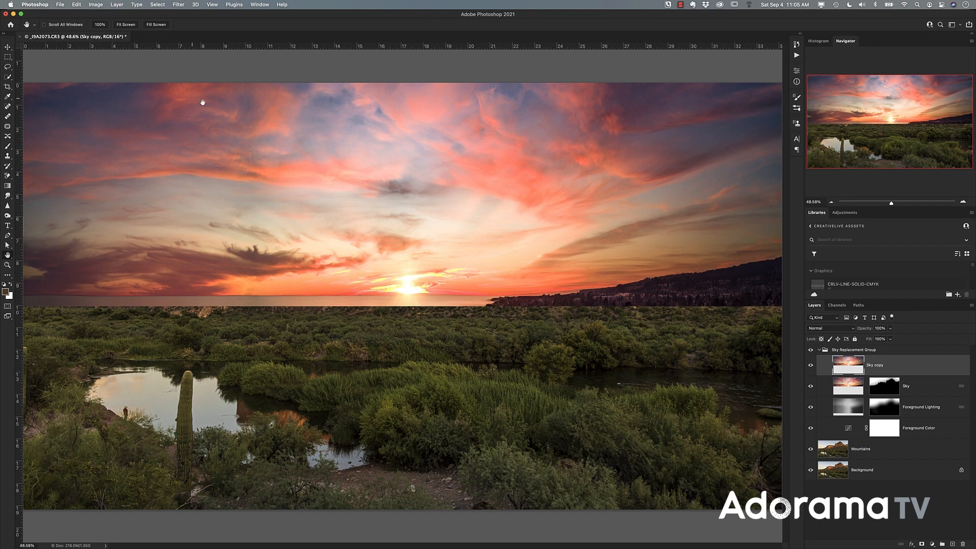
- Flip the Sky copy layer vertically and move it down to cover the land and water below the mountains
{"action": "left_click", "coordinate": [78, 6]}
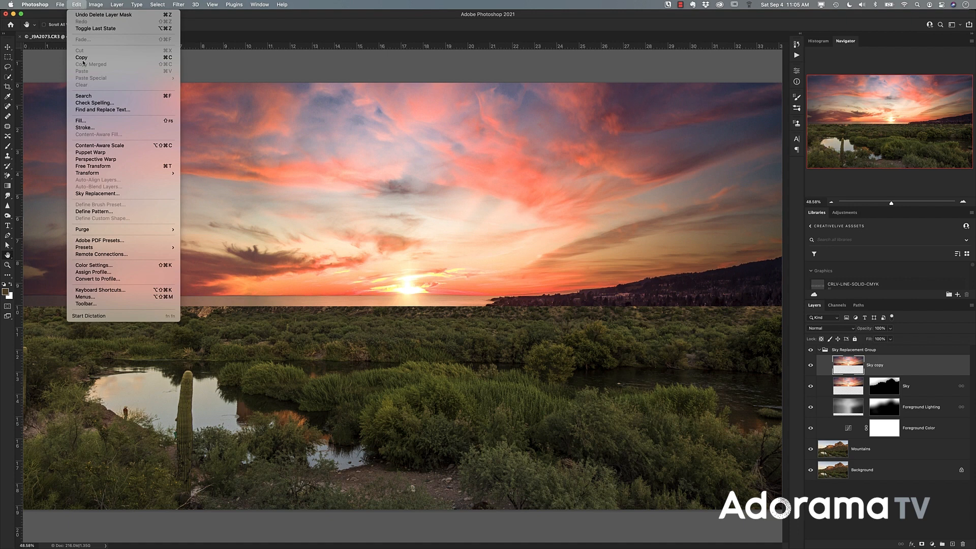
{"action": "mouse_move", "coordinate": [99, 175]}
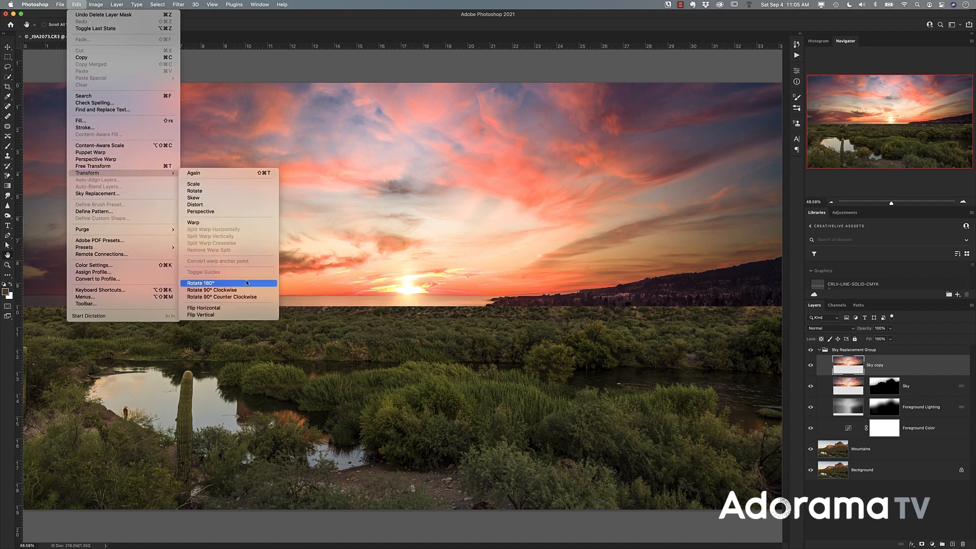
{"action": "left_click", "coordinate": [235, 316]}
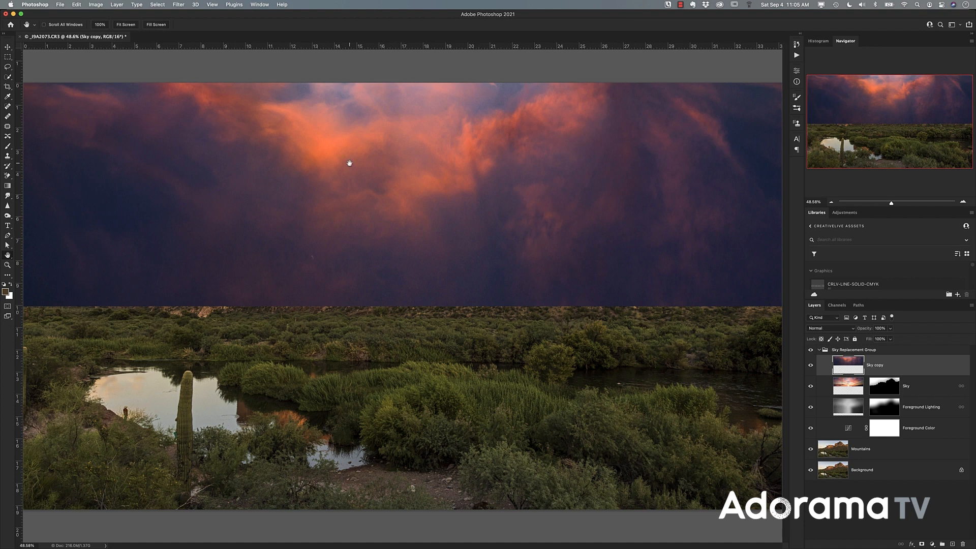
{"action": "left_click", "coordinate": [10, 48]}
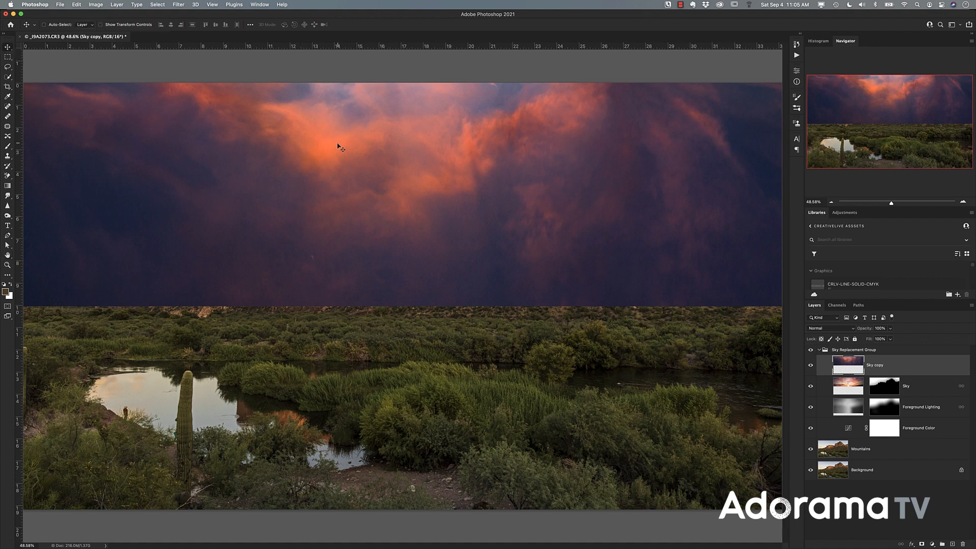
{"action": "left_click_drag", "start_coordinate": [337, 148], "coordinate": [337, 400]}
{"action": "left_click_drag", "start_coordinate": [359, 219], "coordinate": [364, 369]}
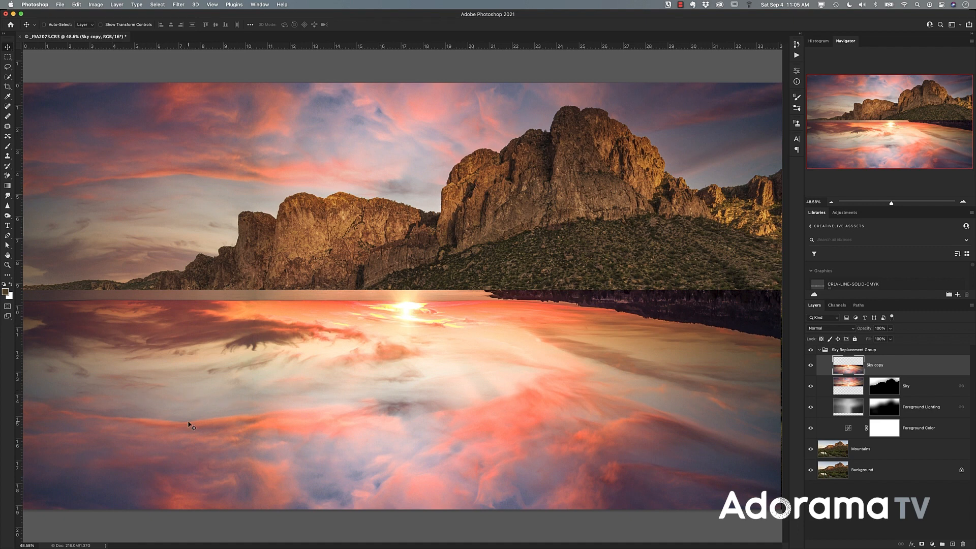
- Hide the Sky copy layer and select the bright water areas around the cactus on the Mountains layer with Quick Selection
{"action": "left_click", "coordinate": [811, 369]}
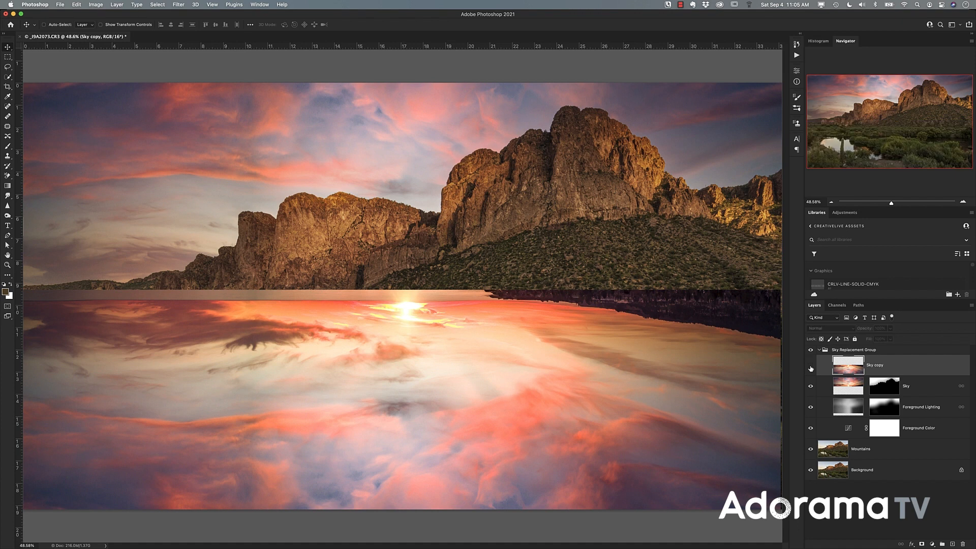
{"action": "left_click", "coordinate": [830, 450]}
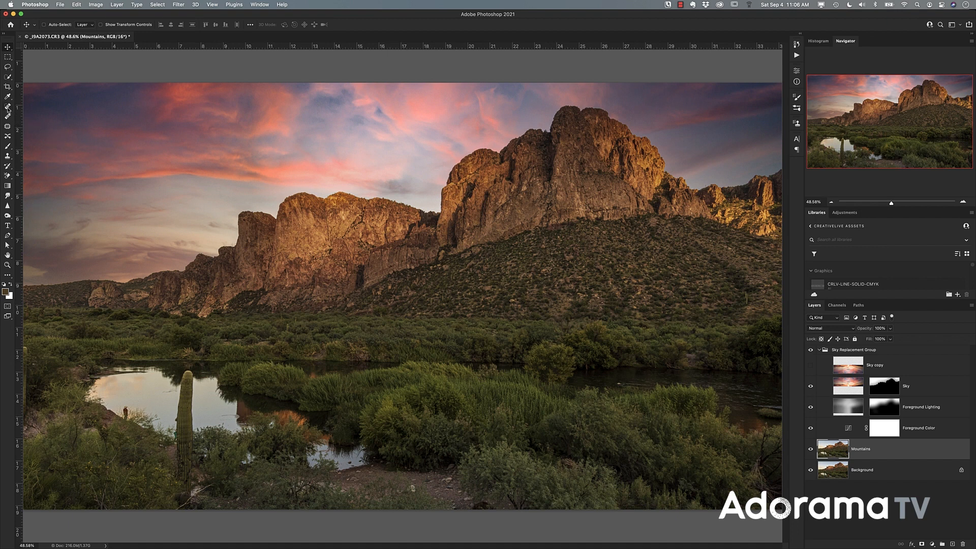
{"action": "left_click", "coordinate": [7, 78]}
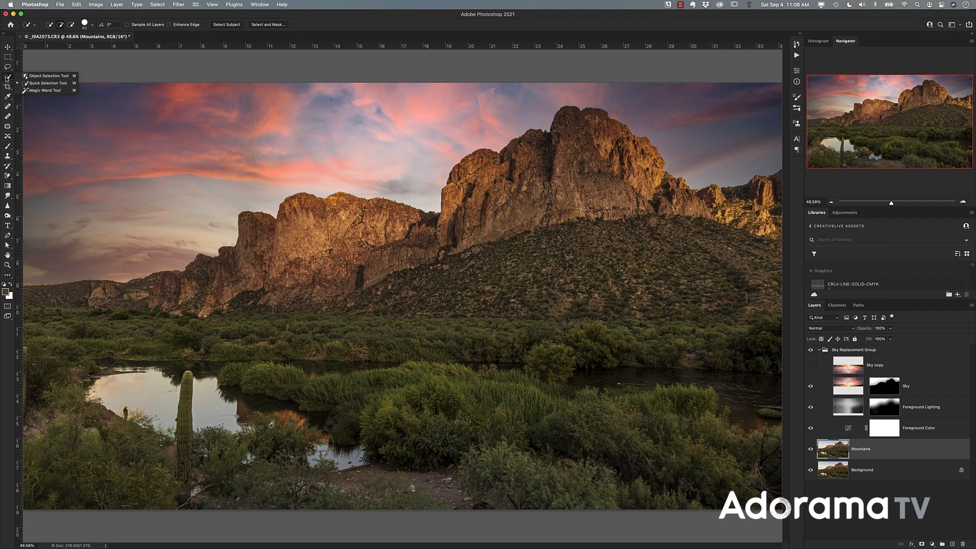
{"action": "left_click", "coordinate": [37, 86]}
{"action": "left_click", "coordinate": [151, 395]}
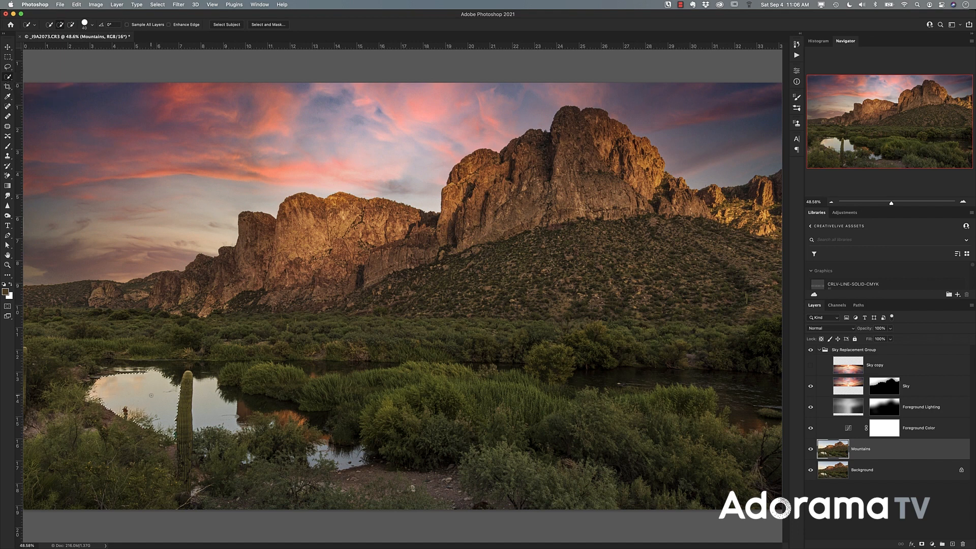
{"action": "left_click", "coordinate": [207, 401]}
{"action": "left_click_drag", "start_coordinate": [207, 372], "coordinate": [115, 366]}
{"action": "left_click_drag", "start_coordinate": [354, 460], "coordinate": [357, 460]}
- Mask the redisplayed Sky copy layer with the water selection and set its blend mode to Overlay
{"action": "left_click", "coordinate": [814, 366]}
{"action": "left_click", "coordinate": [815, 367]}
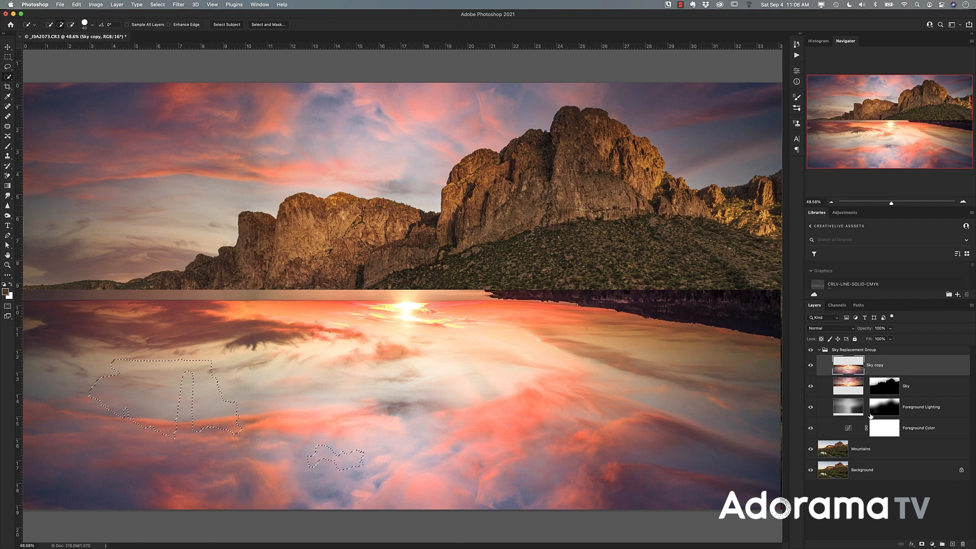
{"action": "left_click", "coordinate": [922, 544]}
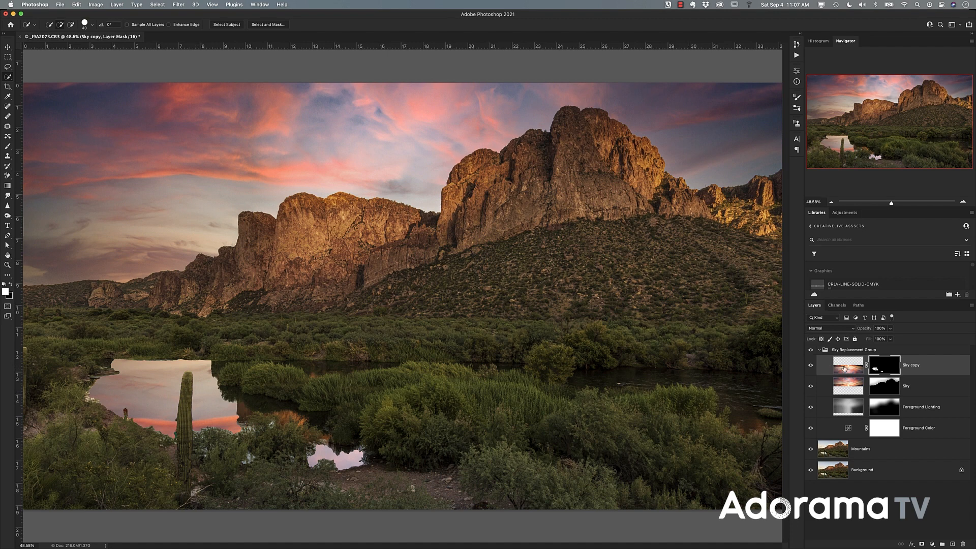
{"action": "left_click", "coordinate": [841, 330]}
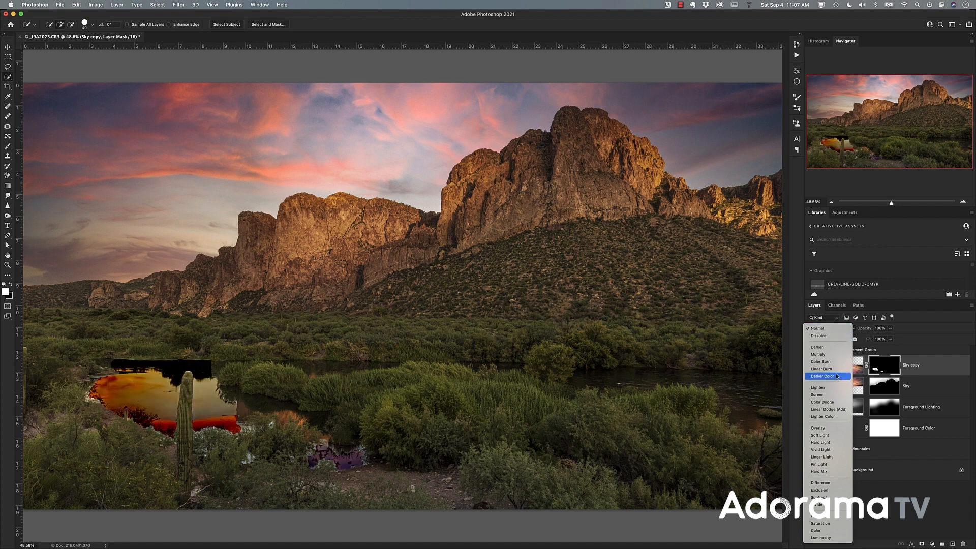
{"action": "left_click", "coordinate": [828, 429]}
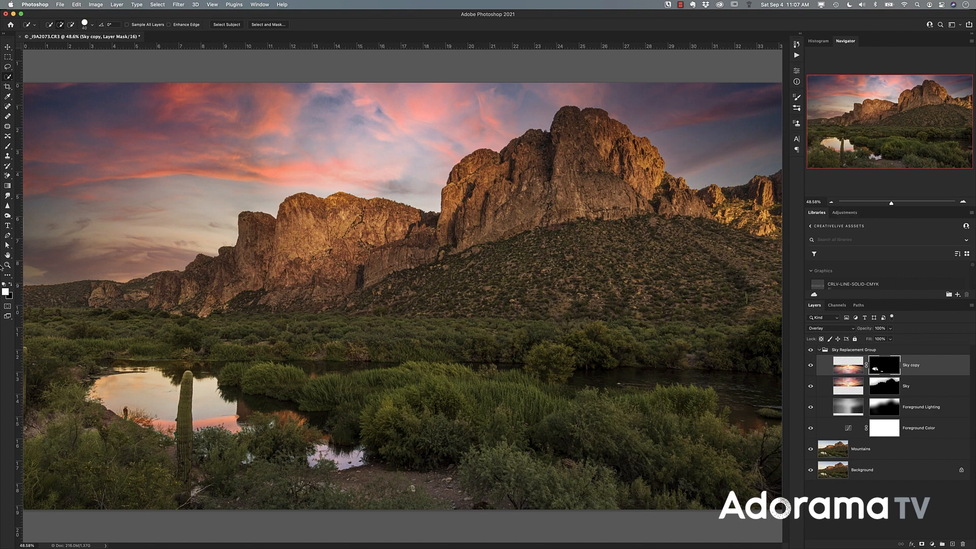
- Paint white with an enlarged soft round brush on the Sky copy mask around the cactus, the bushes and the small pool
{"action": "double_click", "coordinate": [8, 264]}
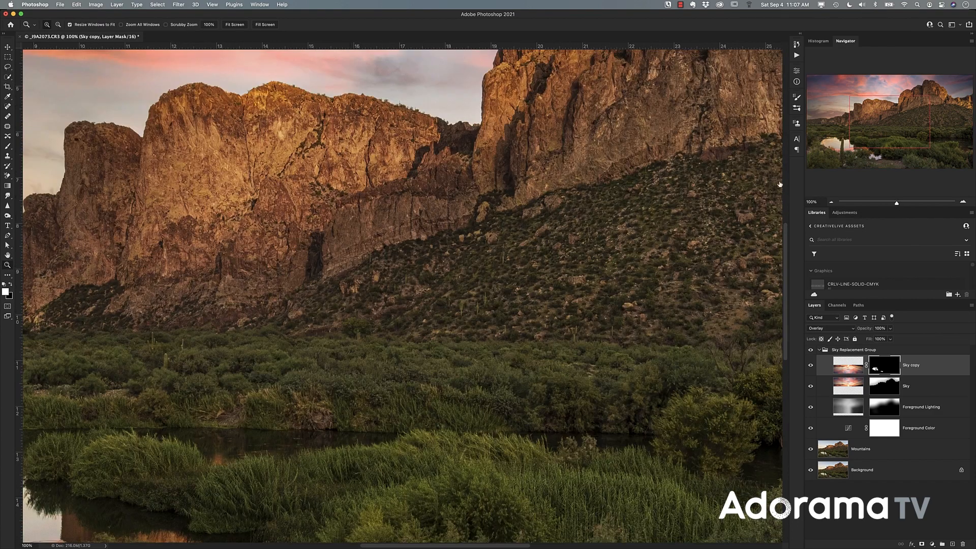
{"action": "left_click_drag", "start_coordinate": [880, 133], "coordinate": [844, 153]}
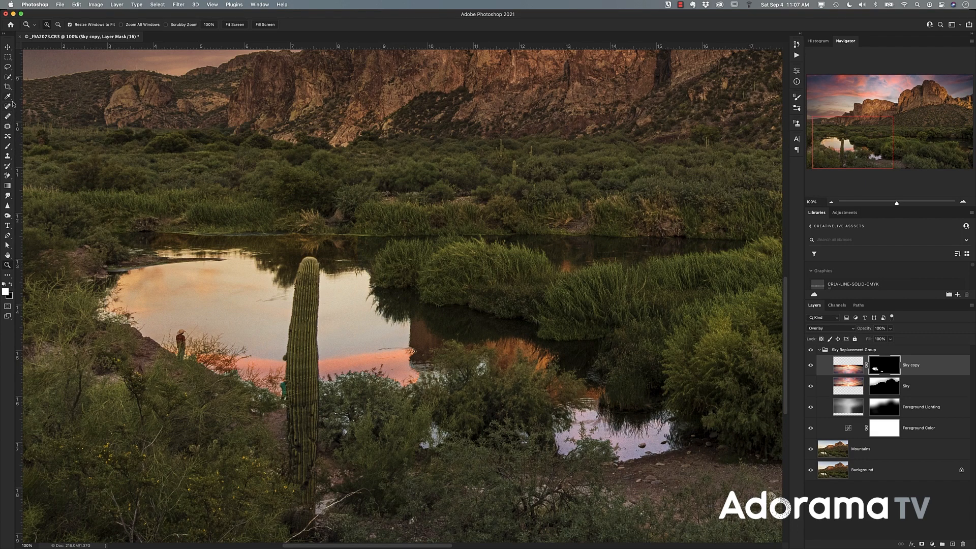
{"action": "key", "text": "b"}
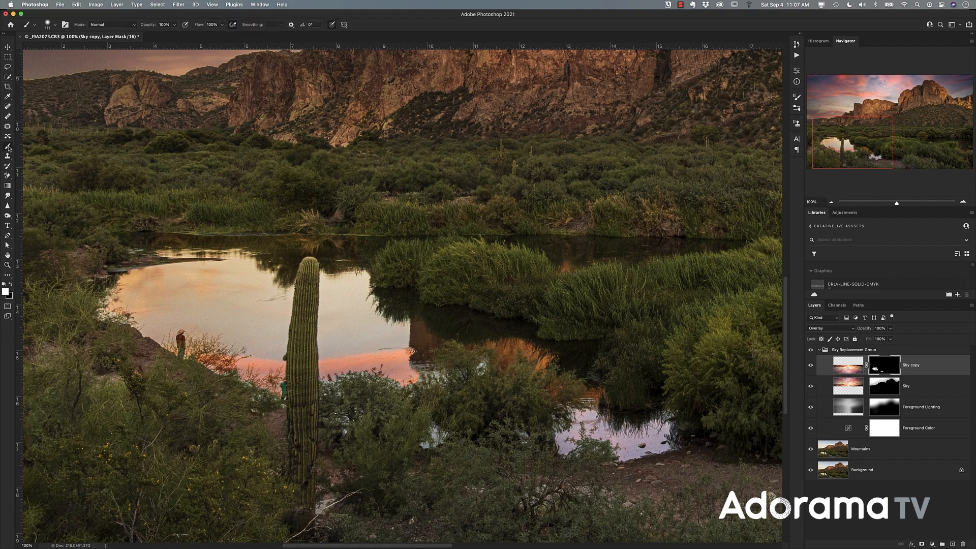
{"action": "left_click", "coordinate": [49, 25]}
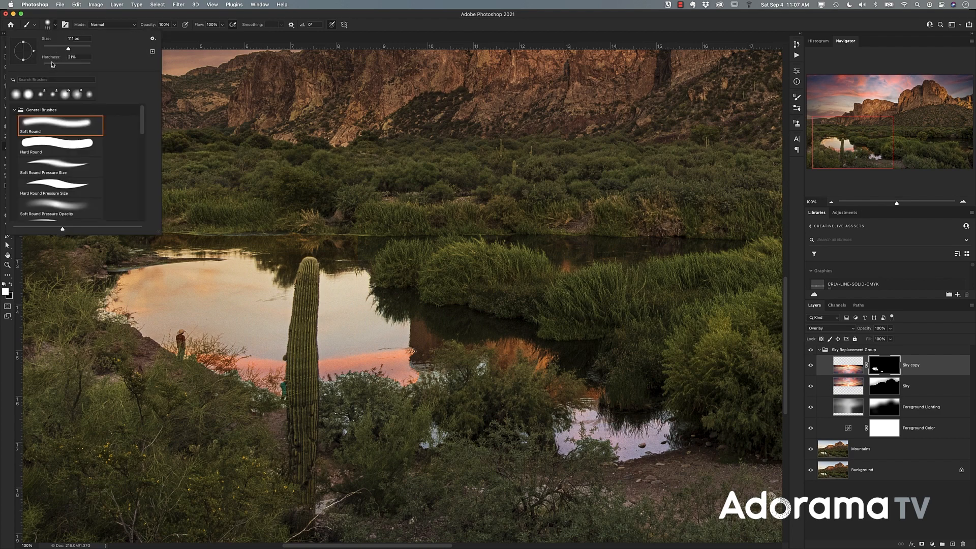
{"action": "left_click_drag", "start_coordinate": [53, 66], "coordinate": [75, 49]}
{"action": "left_click", "coordinate": [87, 301]}
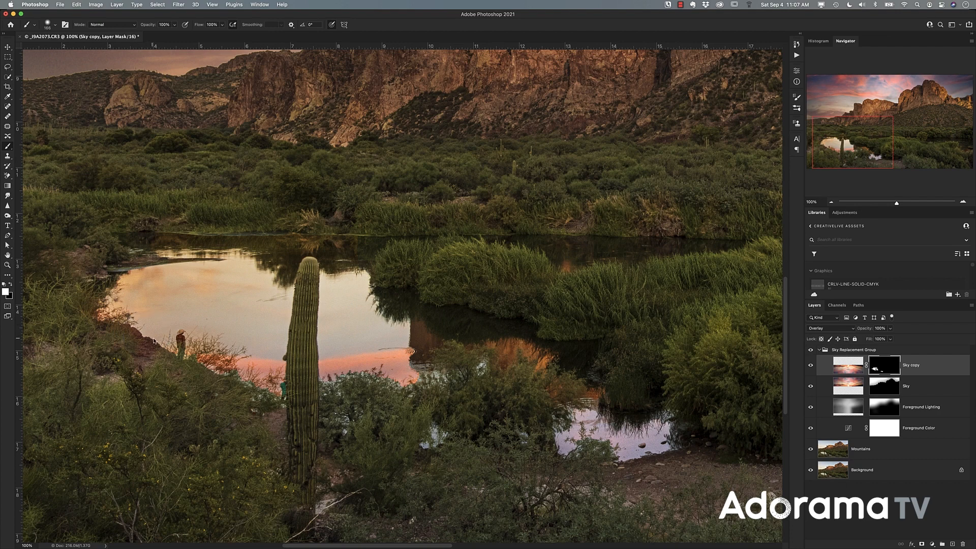
{"action": "left_click_drag", "start_coordinate": [212, 368], "coordinate": [256, 398]}
{"action": "left_click", "coordinate": [346, 422]}
{"action": "left_click", "coordinate": [432, 438]}
{"action": "left_click_drag", "start_coordinate": [568, 390], "coordinate": [586, 388]}
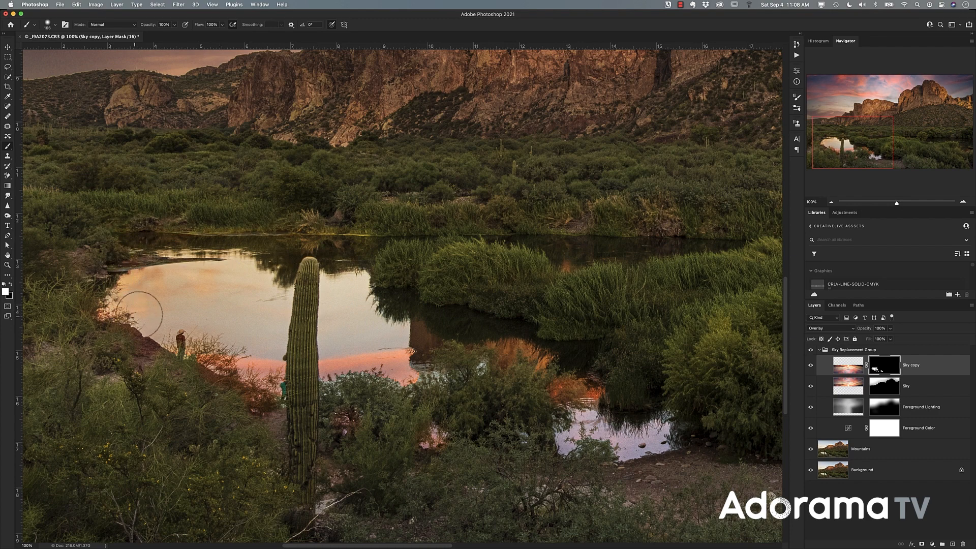
- Reduce the brush size and swap the foreground and background colors for the Sky copy mask around the cactus
{"action": "scroll", "coordinate": [142, 310], "scroll_direction": "up", "scroll_amount": 1}
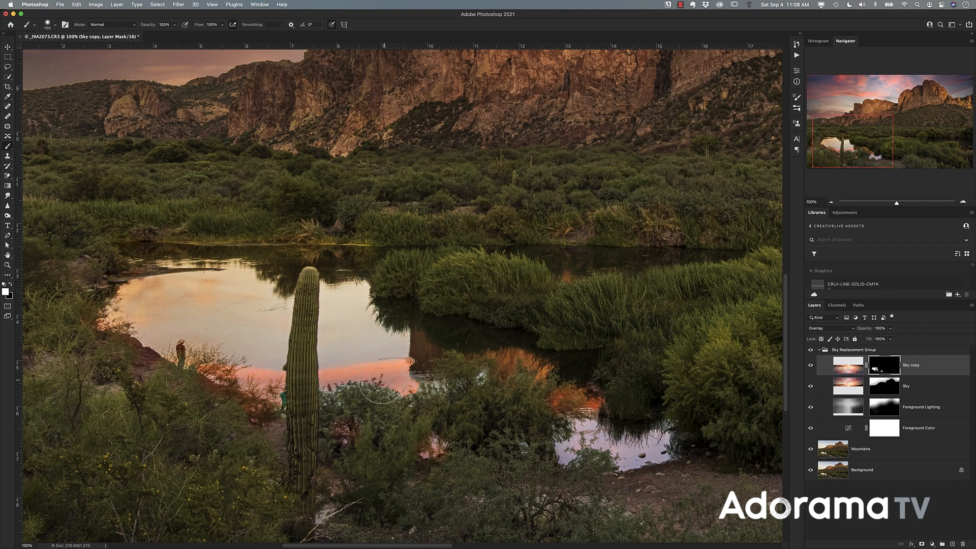
{"action": "left_click_drag", "start_coordinate": [822, 162], "coordinate": [817, 163]}
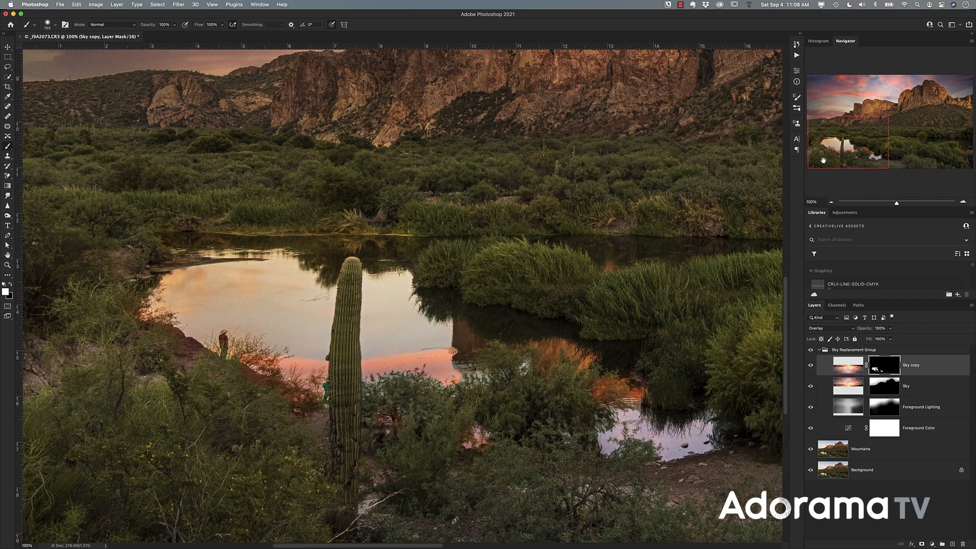
{"action": "key", "text": "bracketleft"}
{"action": "key", "text": "bracketleft"}
{"action": "key", "text": "bracketleft"}
{"action": "key", "text": "bracketleft"}
{"action": "key", "text": "bracketleft"}
{"action": "key", "text": "x"}
- Start a Color Range selection on the Mountains layer and set its selection preview to None
{"action": "left_click", "coordinate": [834, 451]}
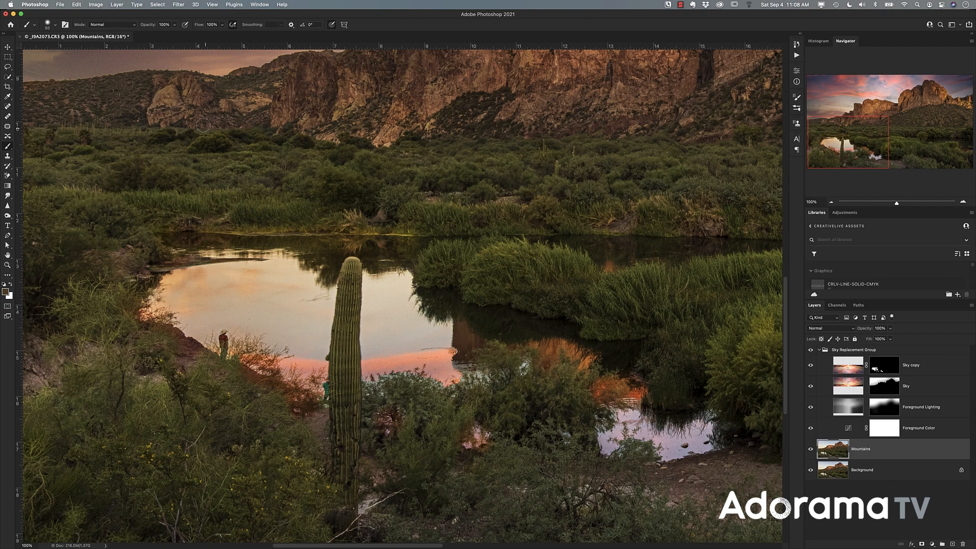
{"action": "left_click", "coordinate": [154, 5]}
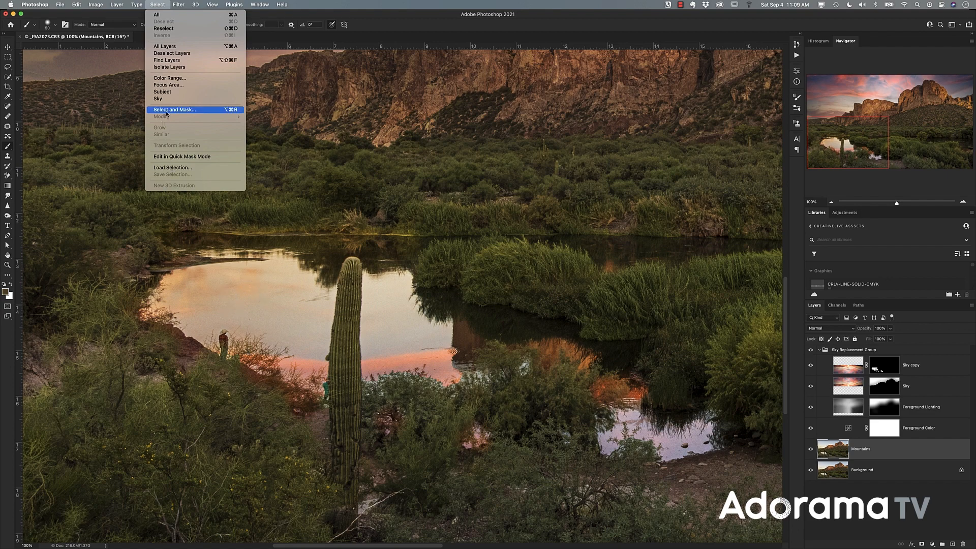
{"action": "left_click", "coordinate": [170, 79]}
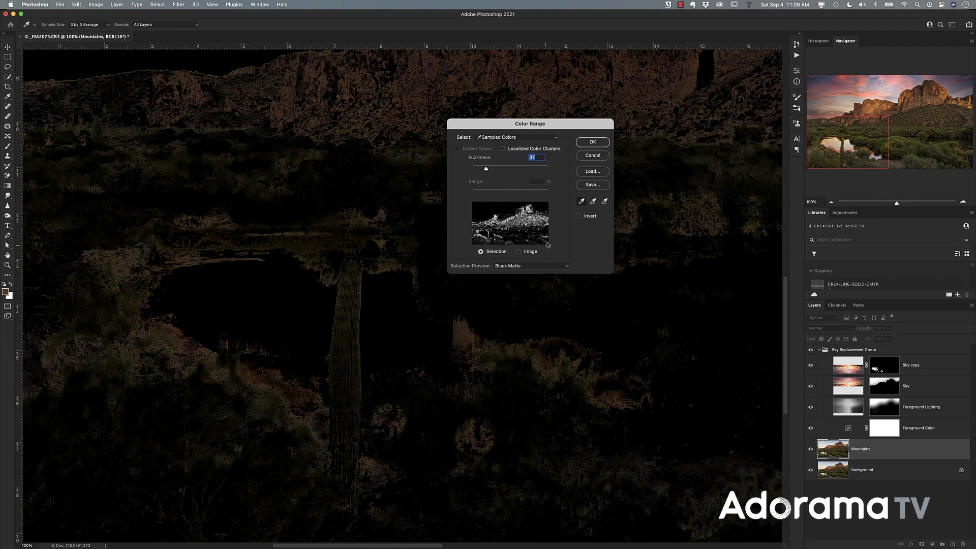
{"action": "left_click", "coordinate": [509, 267]}
{"action": "left_click", "coordinate": [473, 267]}
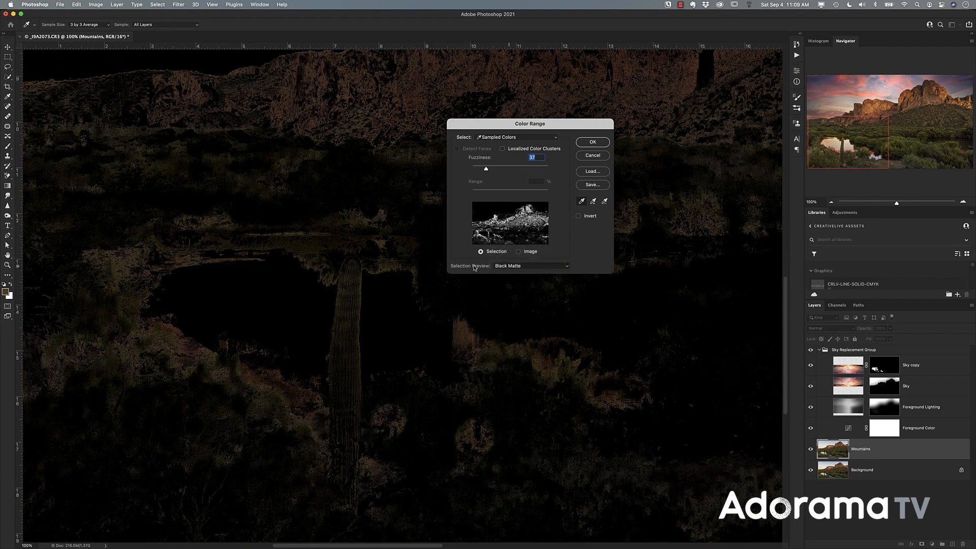
{"action": "left_click", "coordinate": [515, 267]}
{"action": "left_click", "coordinate": [513, 246]}
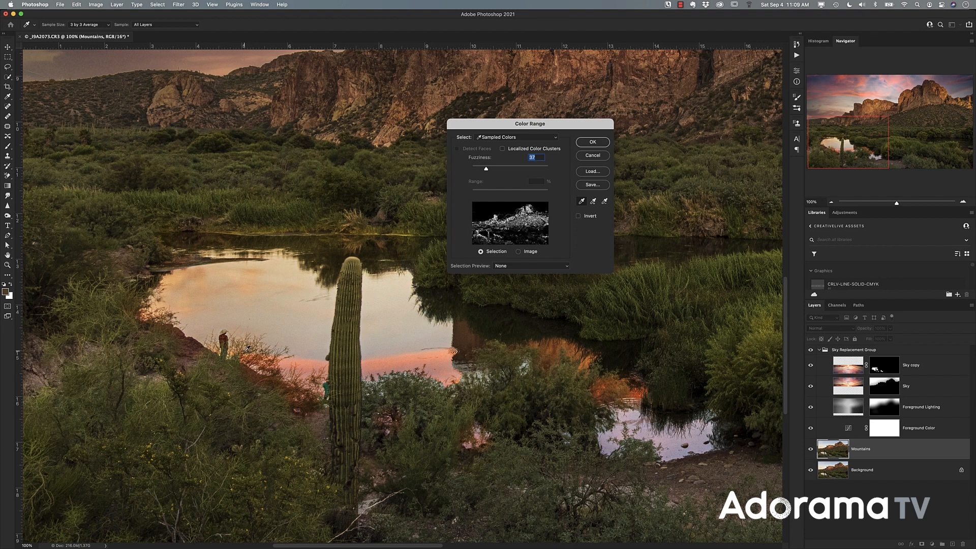
- Sample the brush beside the cactus, preview the range in Black Matte and create the color selection with fuzziness 37
{"action": "left_click", "coordinate": [247, 350]}
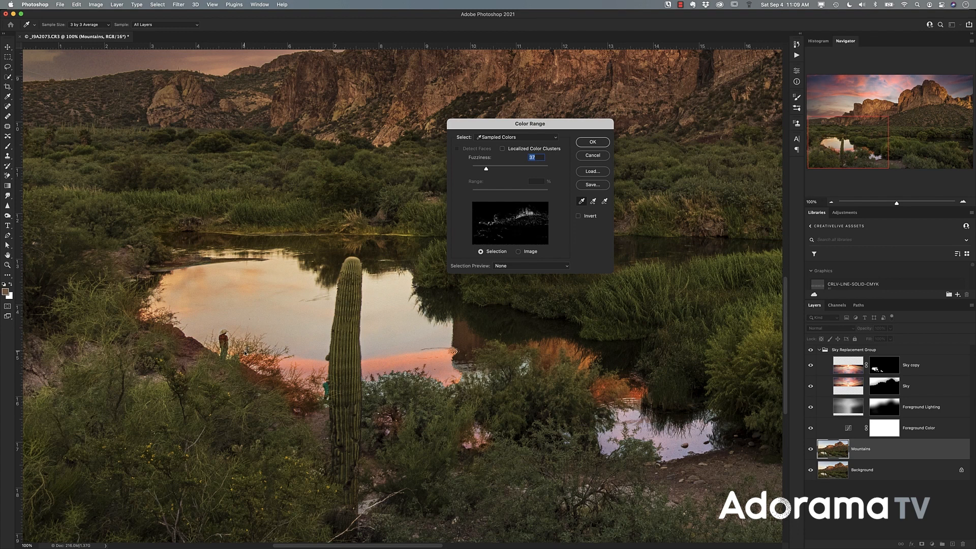
{"action": "left_click", "coordinate": [526, 266]}
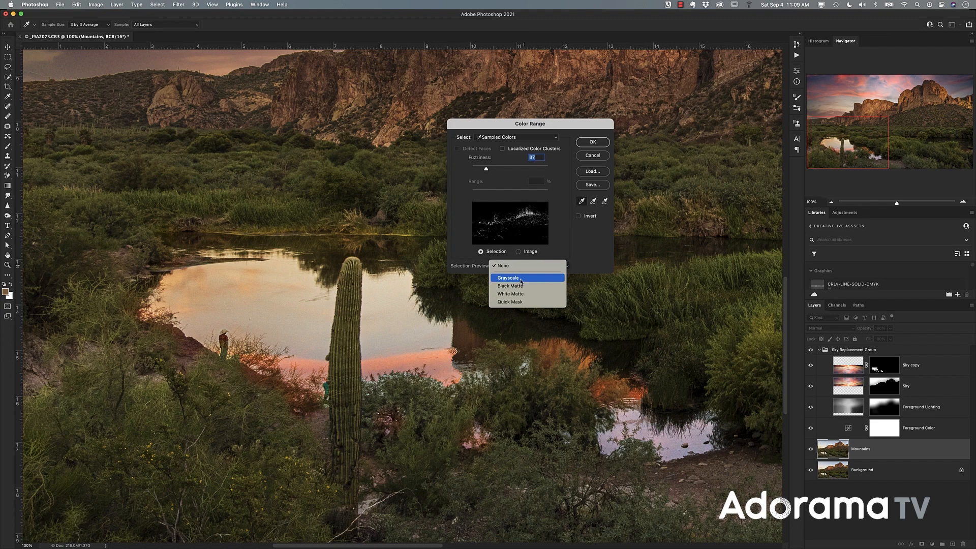
{"action": "left_click", "coordinate": [467, 267]}
{"action": "left_click", "coordinate": [499, 267]}
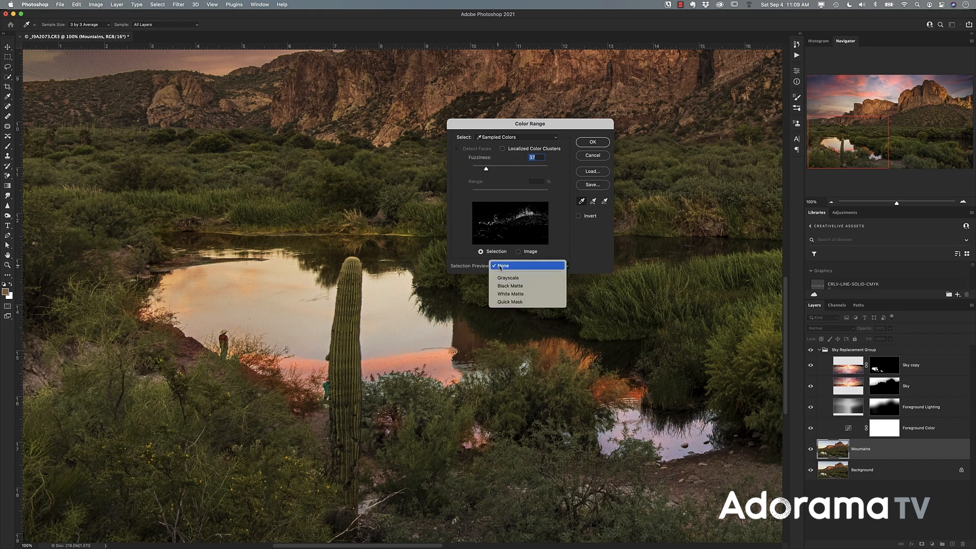
{"action": "left_click", "coordinate": [521, 289]}
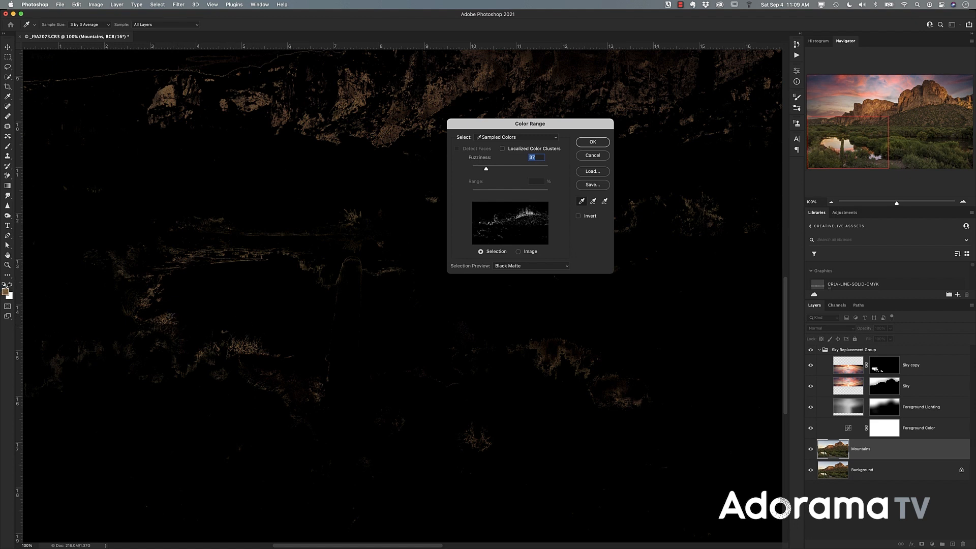
{"action": "left_click", "coordinate": [590, 142]}
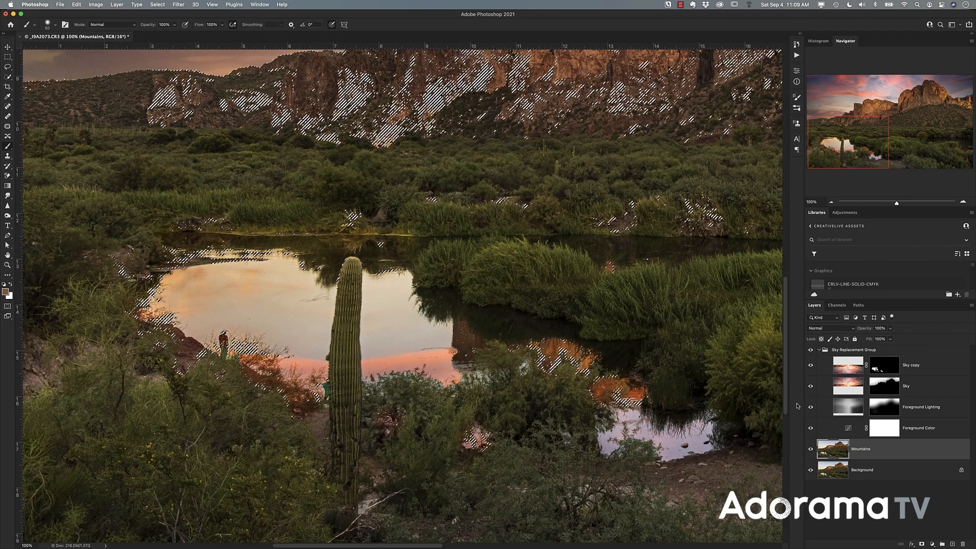
- Make white the foreground color on the Sky copy layer mask and cancel the accidental layer merge
{"action": "left_click", "coordinate": [882, 369]}
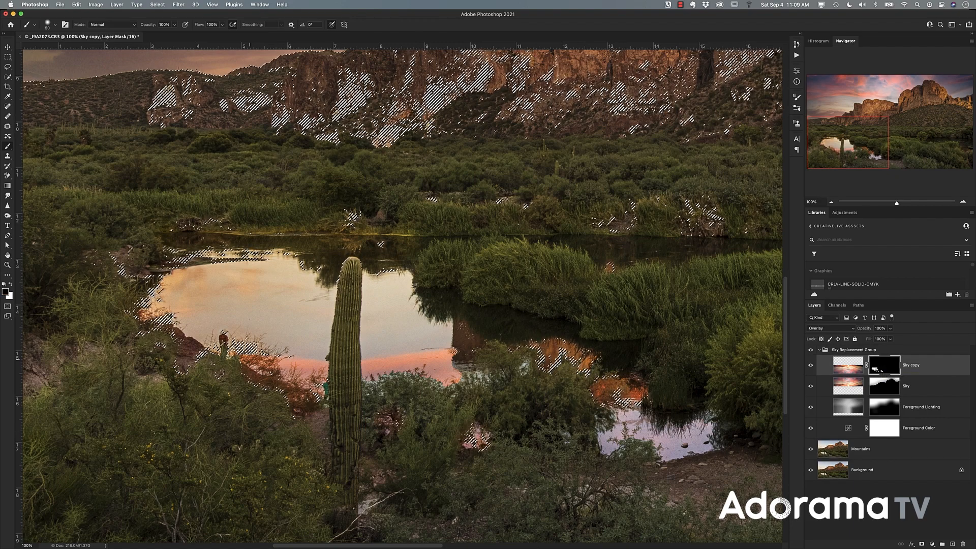
{"action": "left_click", "coordinate": [10, 286]}
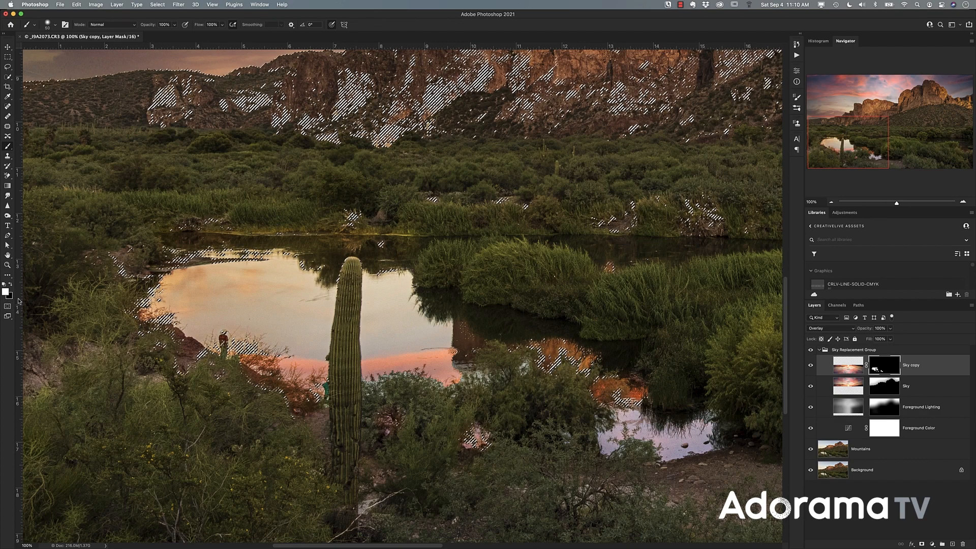
{"action": "key", "text": "super+e"}
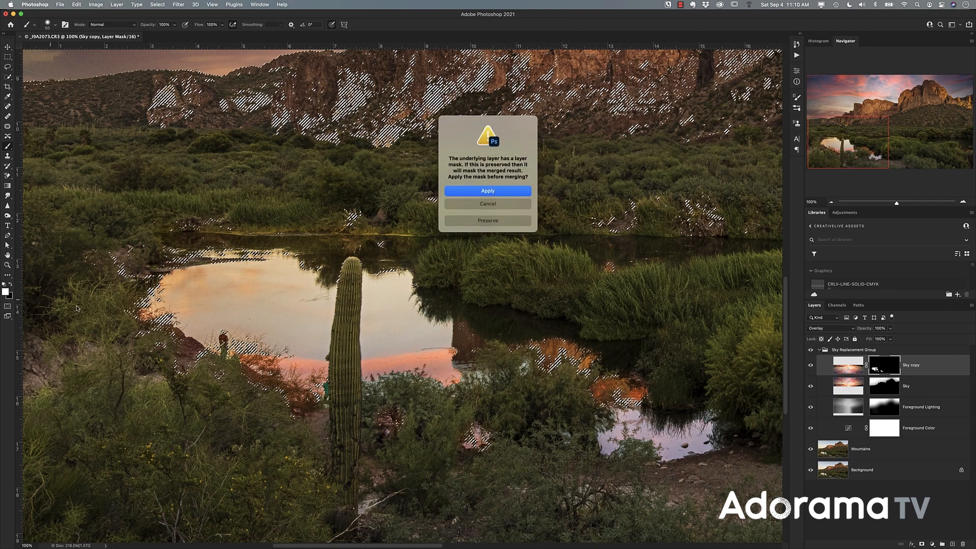
{"action": "left_click", "coordinate": [491, 205]}
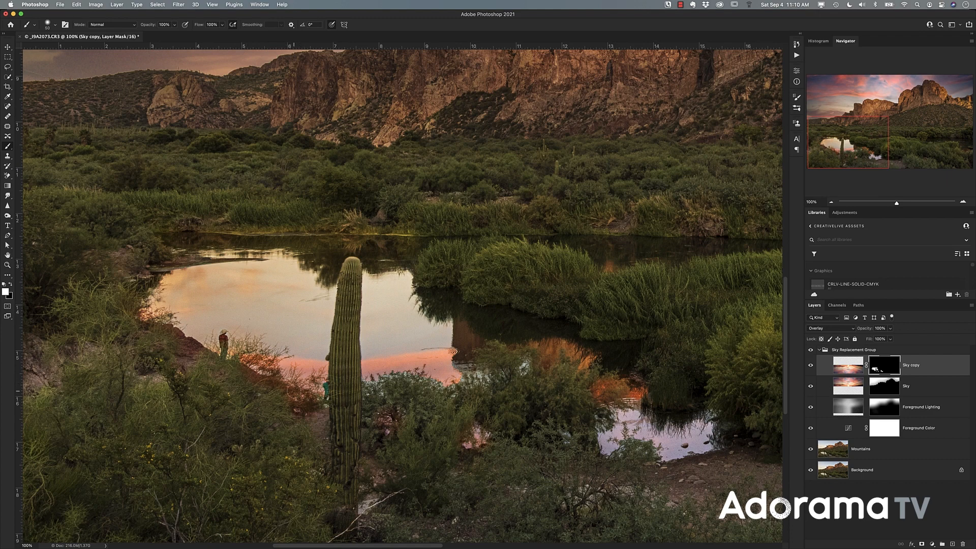
- View the whole composite, switch to Lightroom and enlarge the edited pink-sky version of the photo
{"action": "left_click", "coordinate": [832, 202]}
{"action": "left_click", "coordinate": [833, 203]}
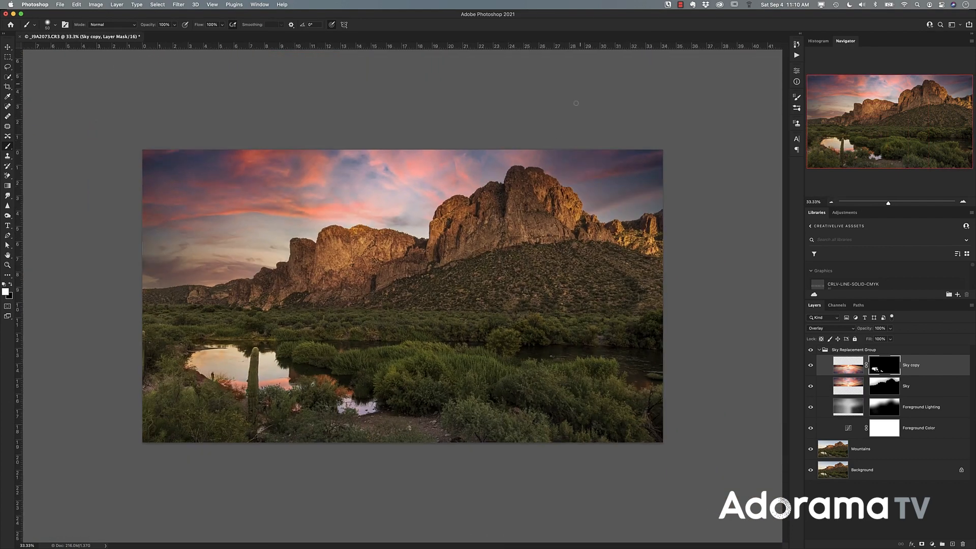
{"action": "key", "text": "super+Tab"}
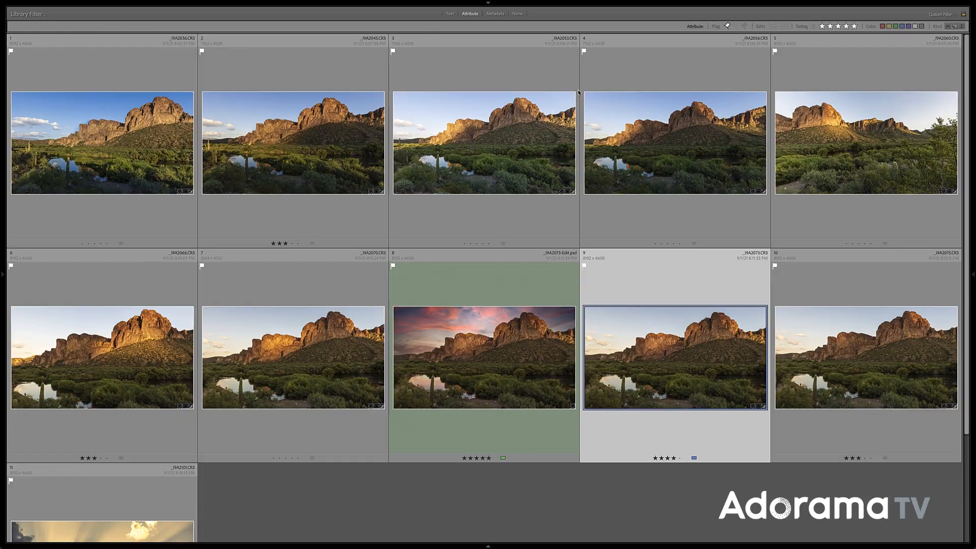
{"action": "double_click", "coordinate": [521, 321]}
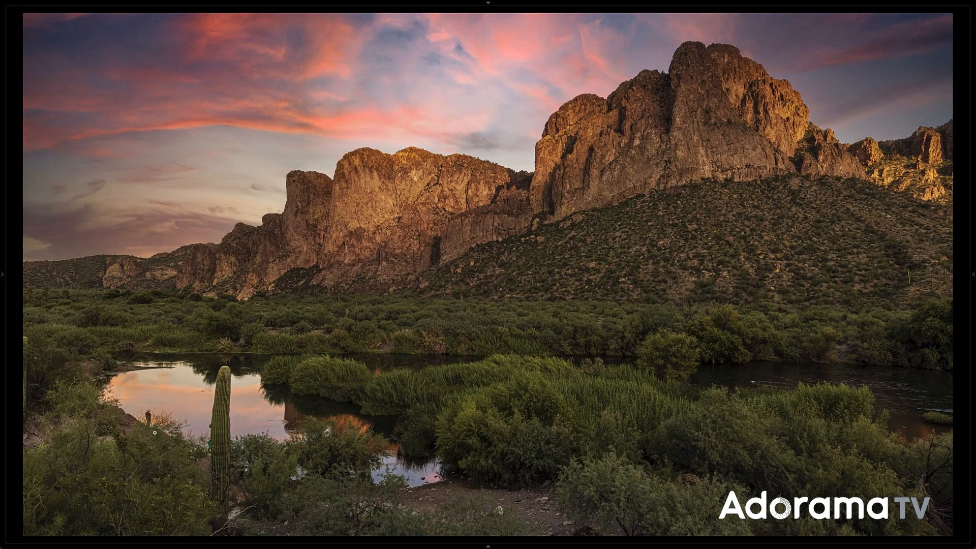